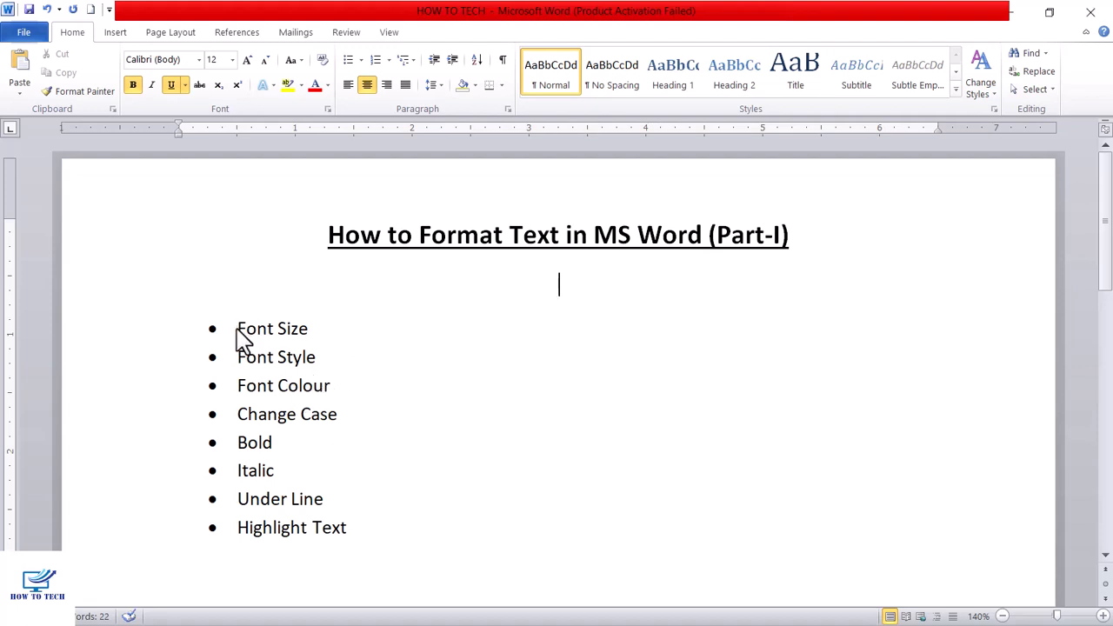
# - Set the font size of the first four bullet items, Font Size through Change Case, to 16
pyautogui.moveTo(237, 328); pyautogui.dragTo(325, 413)
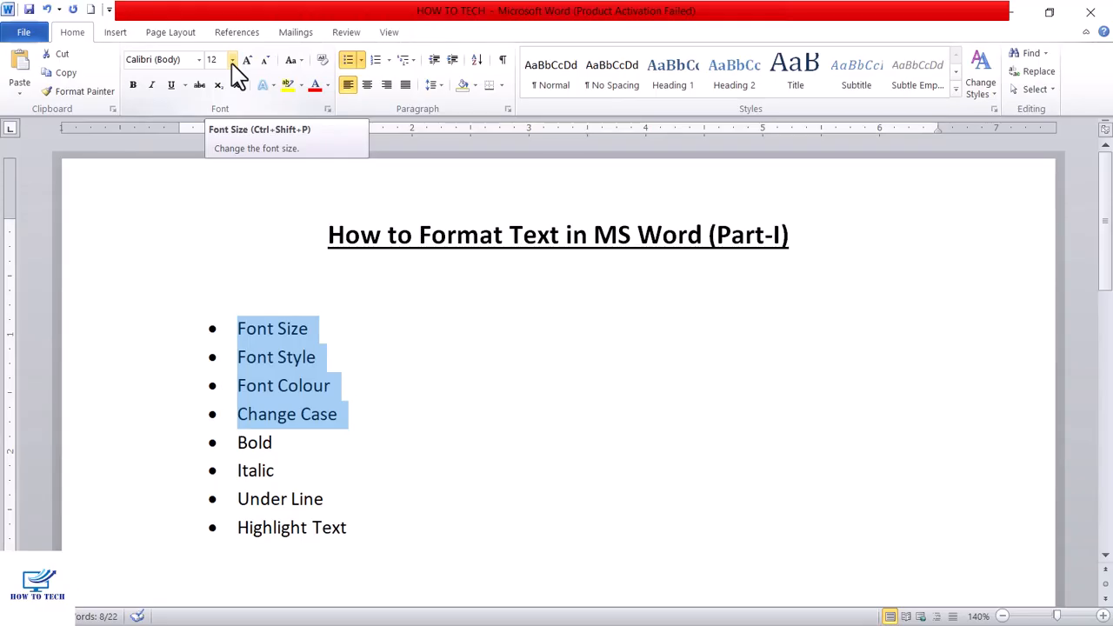
pyautogui.click(232, 60)
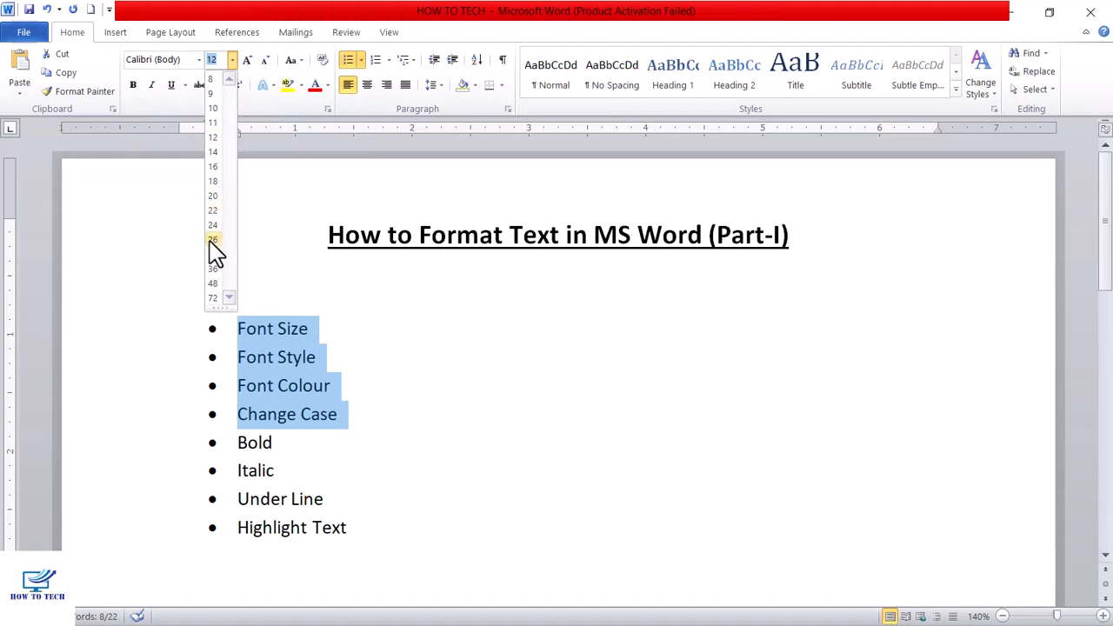
pyautogui.click(216, 168)
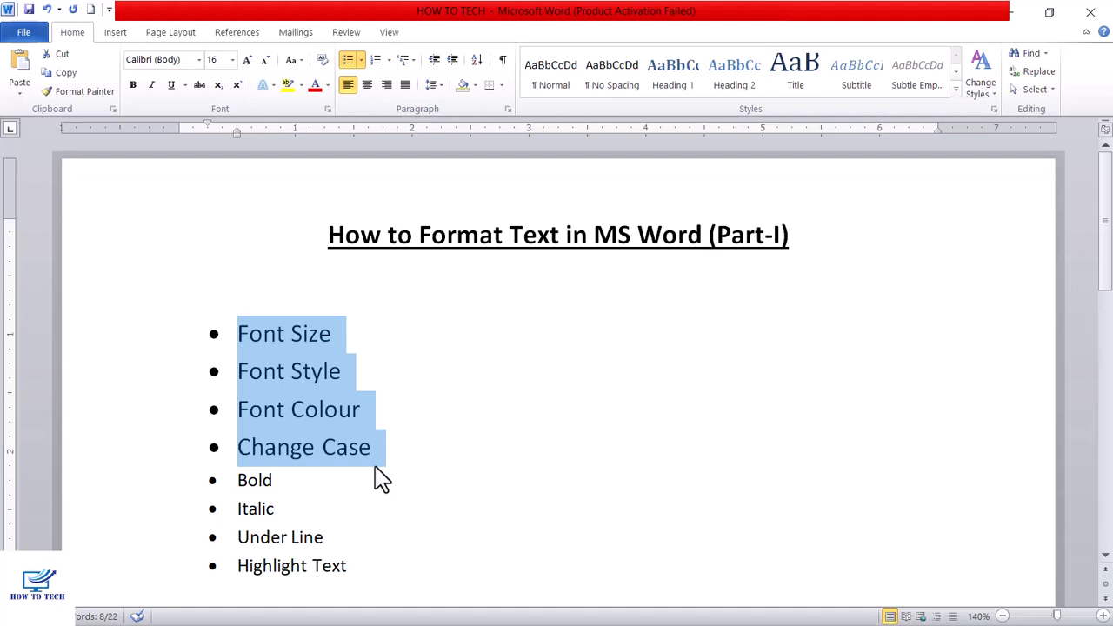
# - Try font size 8 on the four selected bullet items and return them to size 16
pyautogui.click(232, 60)
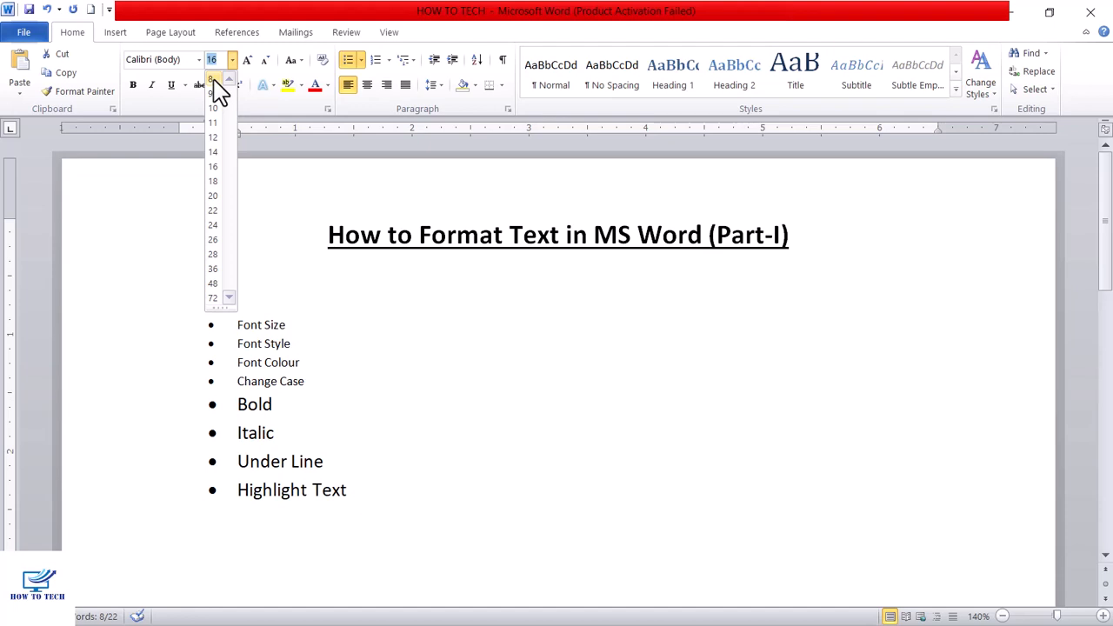
pyautogui.click(212, 79)
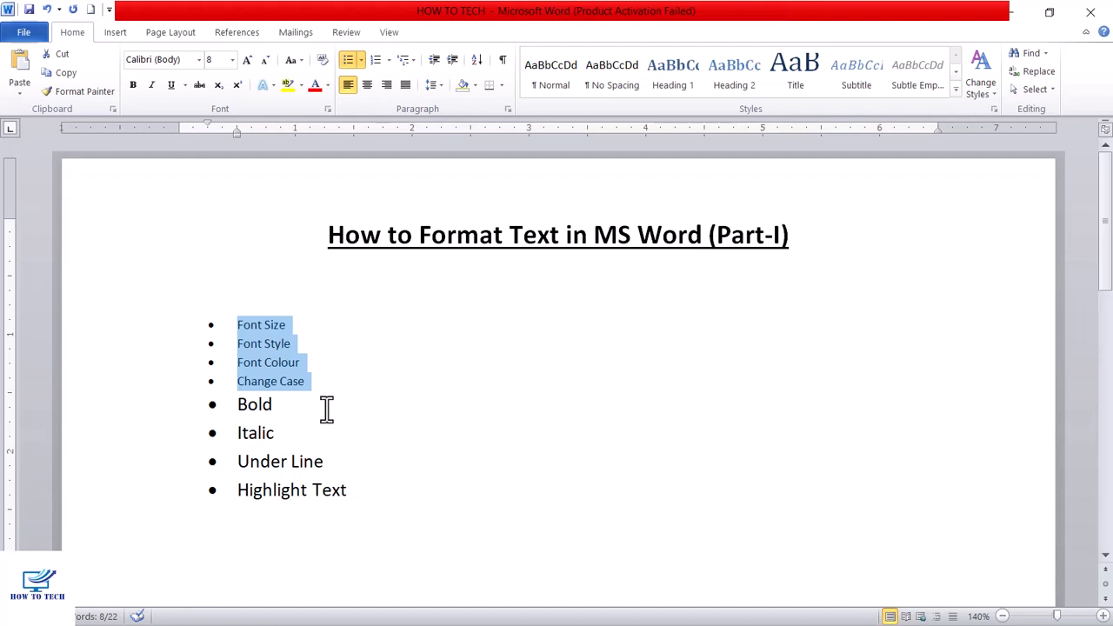
pyautogui.click(232, 60)
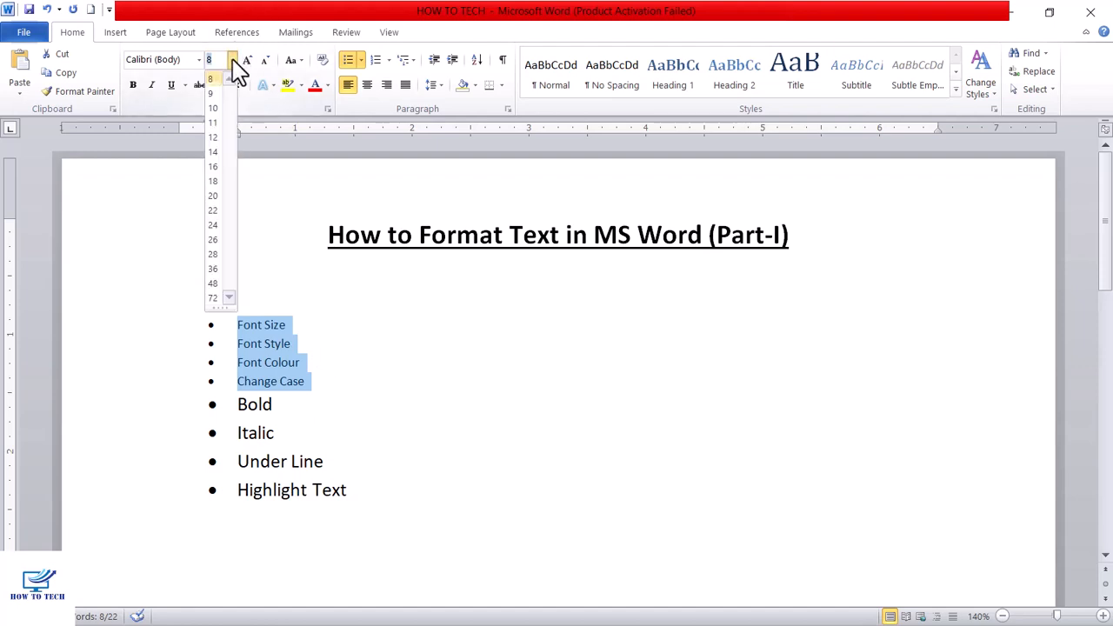
pyautogui.click(216, 169)
pyautogui.click(392, 352)
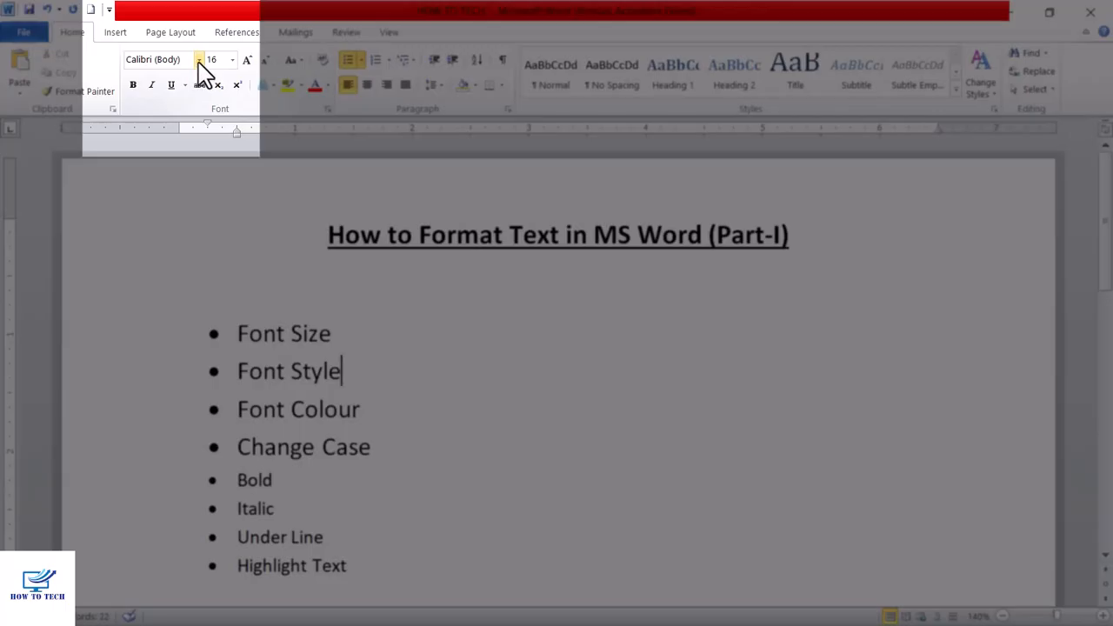
# - Browse the available fonts and choose Algerian with no text selected
pyautogui.click(199, 60)
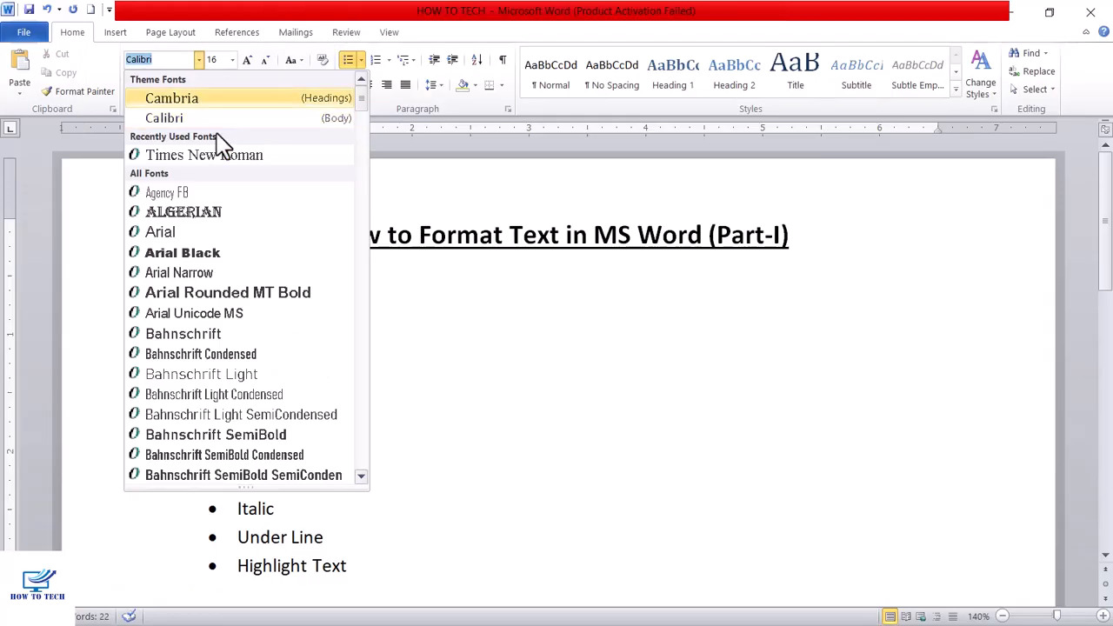
pyautogui.scroll(-4, 268, 255)
pyautogui.scroll(-4, 282, 271)
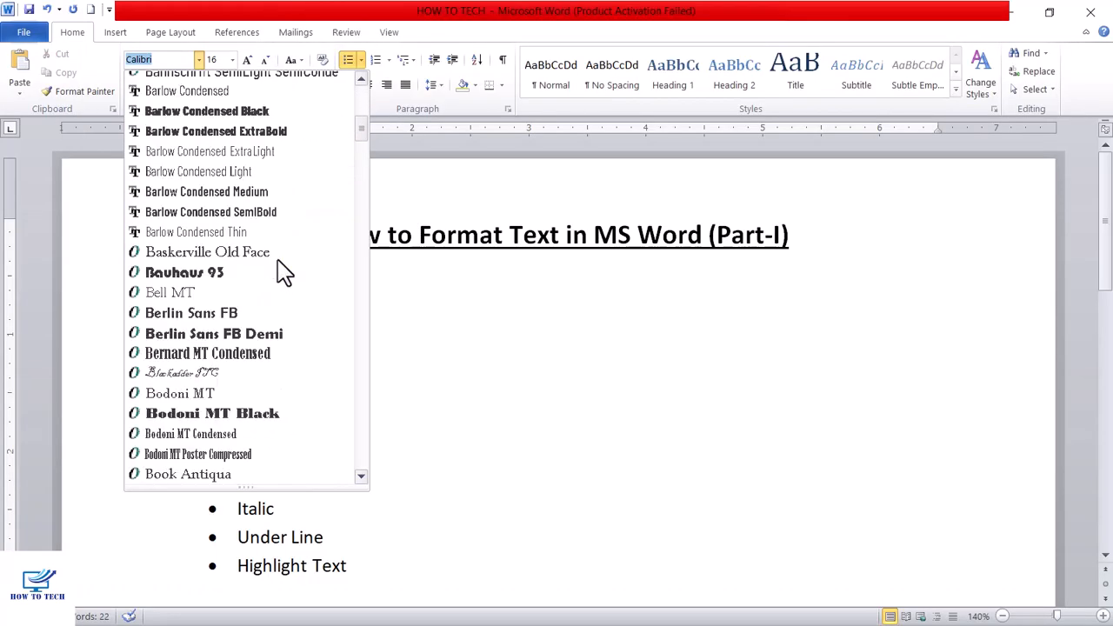
pyautogui.scroll(6, 282, 271)
pyautogui.scroll(-5, 283, 271)
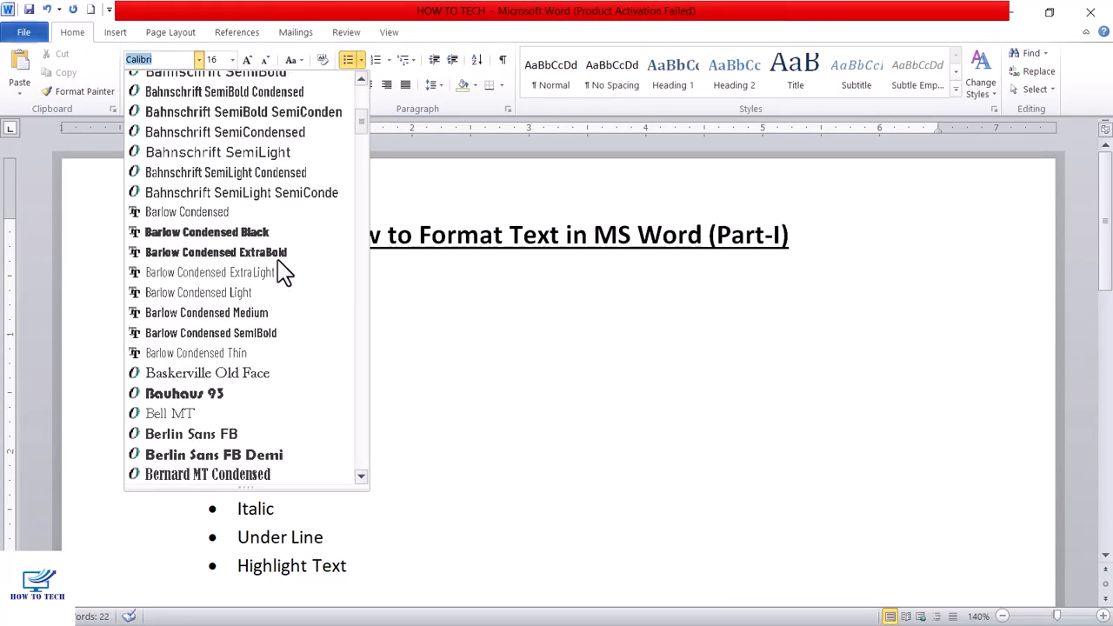
pyautogui.scroll(7, 286, 271)
pyautogui.click(184, 211)
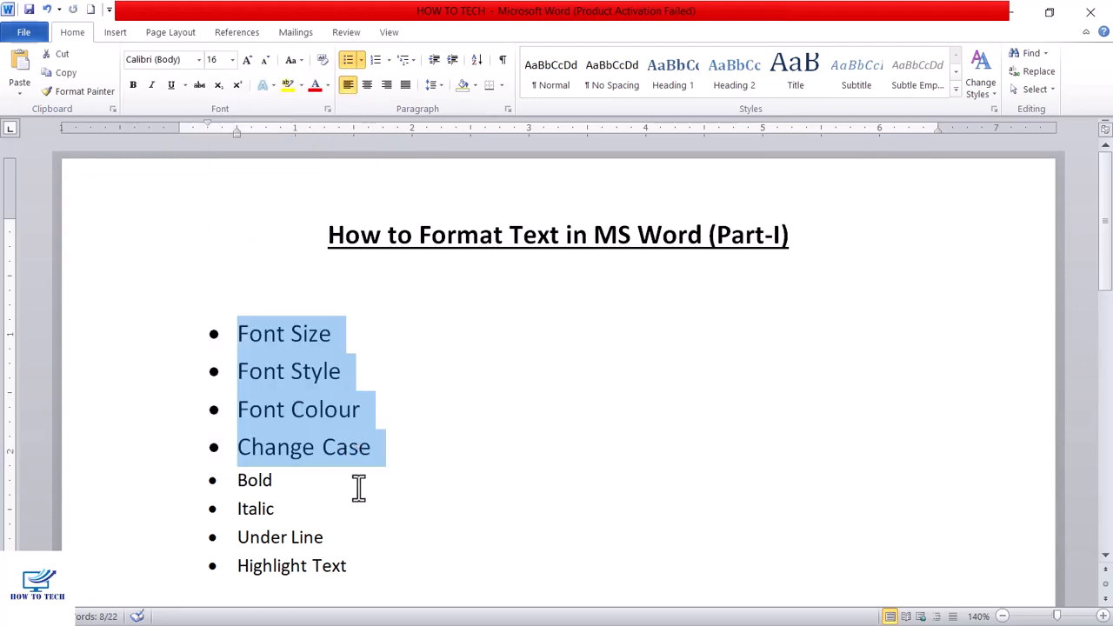
# - Try the Algerian font on the first four bullet items, followed by Arial Black
pyautogui.click(199, 59)
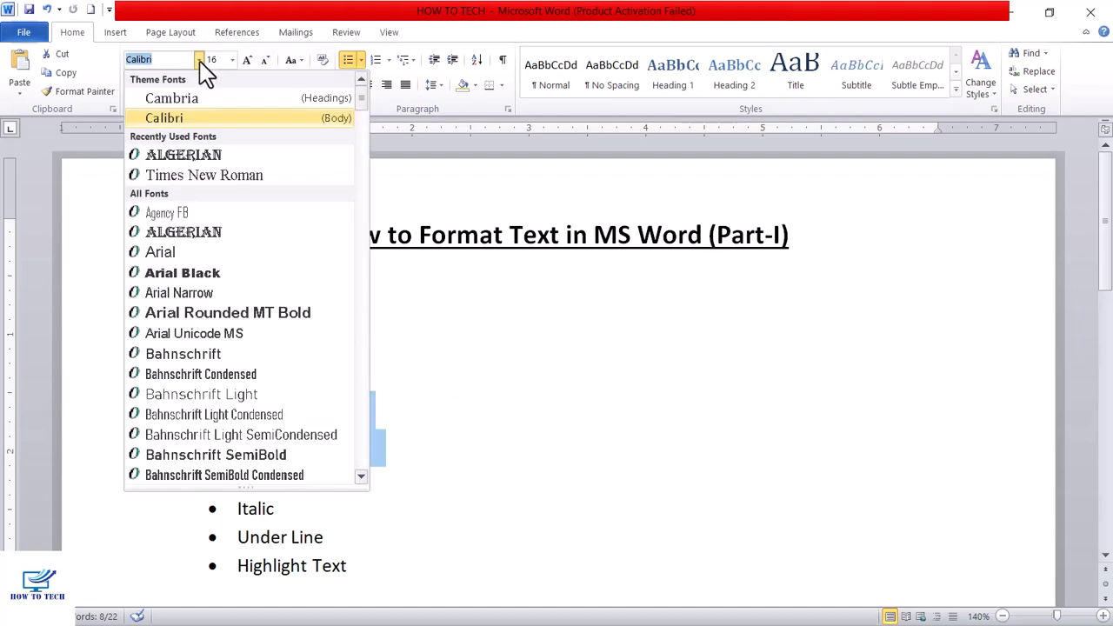
pyautogui.click(200, 161)
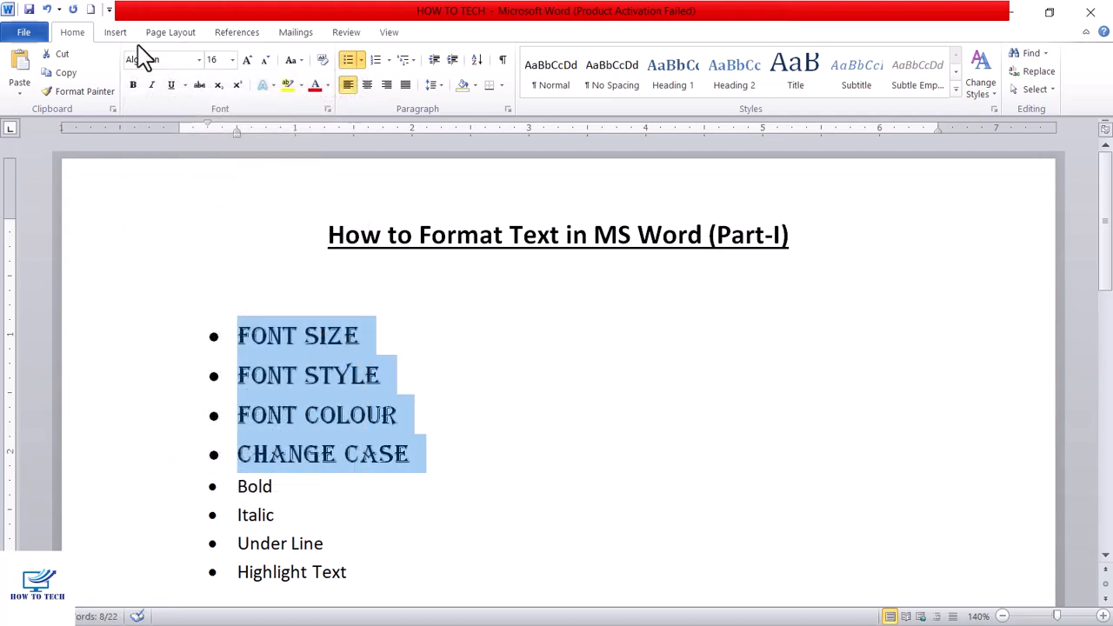
pyautogui.click(200, 59)
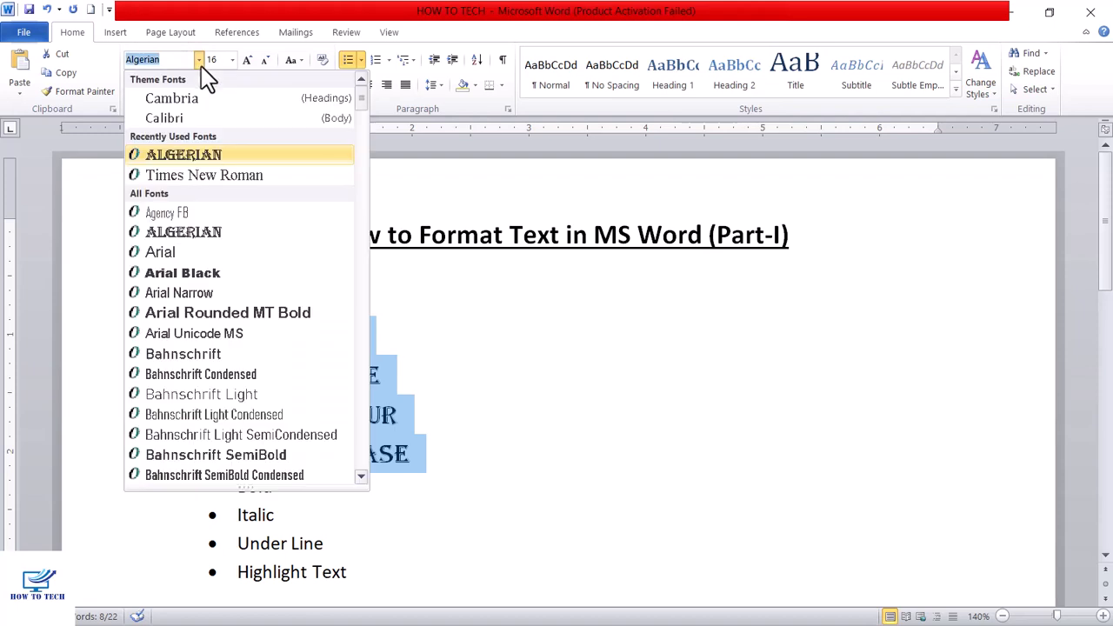
pyautogui.click(217, 277)
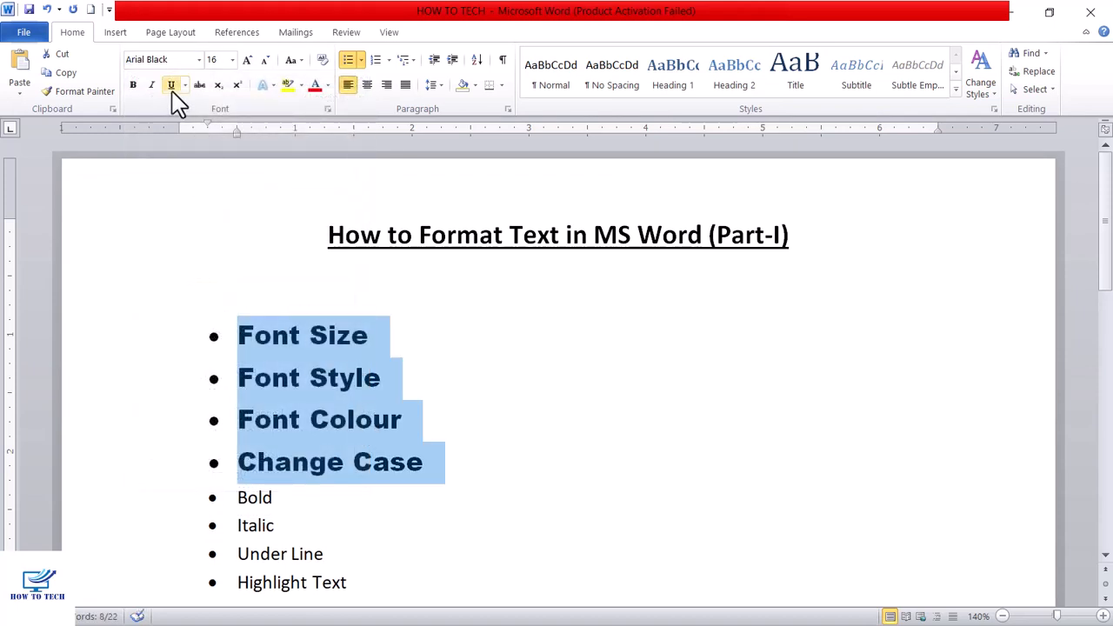
# - Try the Barlow Condensed Black font on the four selected bullet items
pyautogui.click(199, 59)
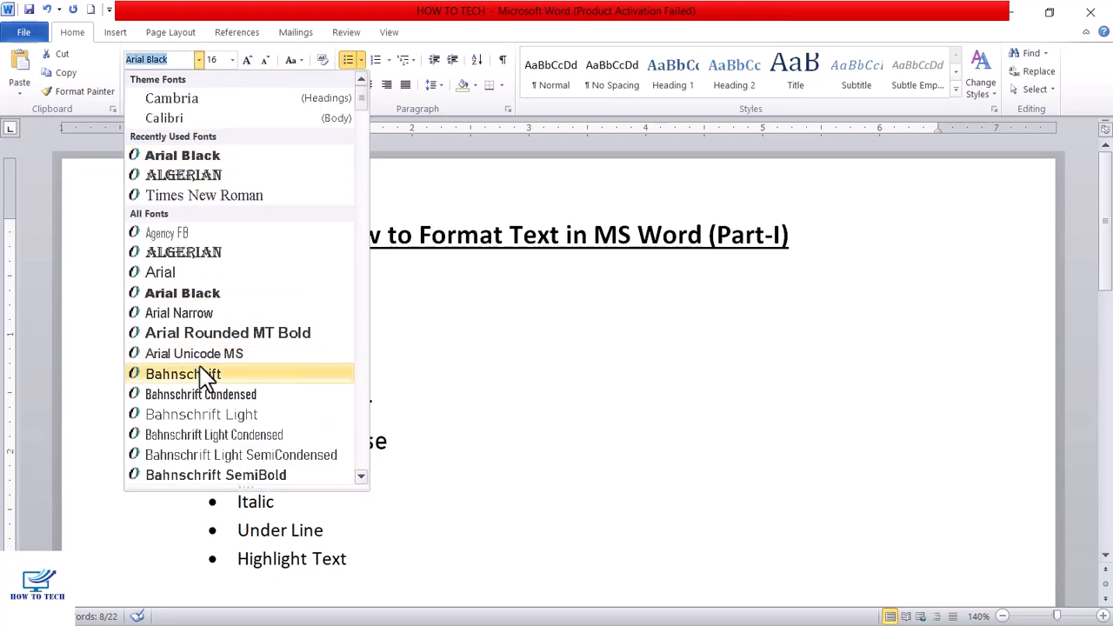
pyautogui.scroll(-3, 215, 366)
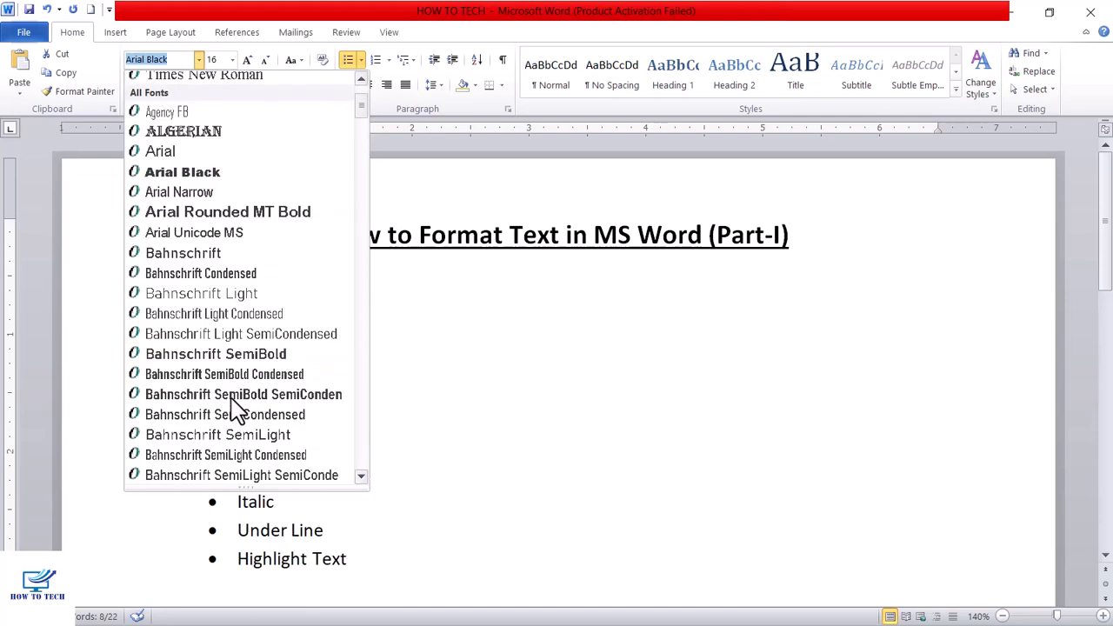
pyautogui.scroll(-2, 233, 382)
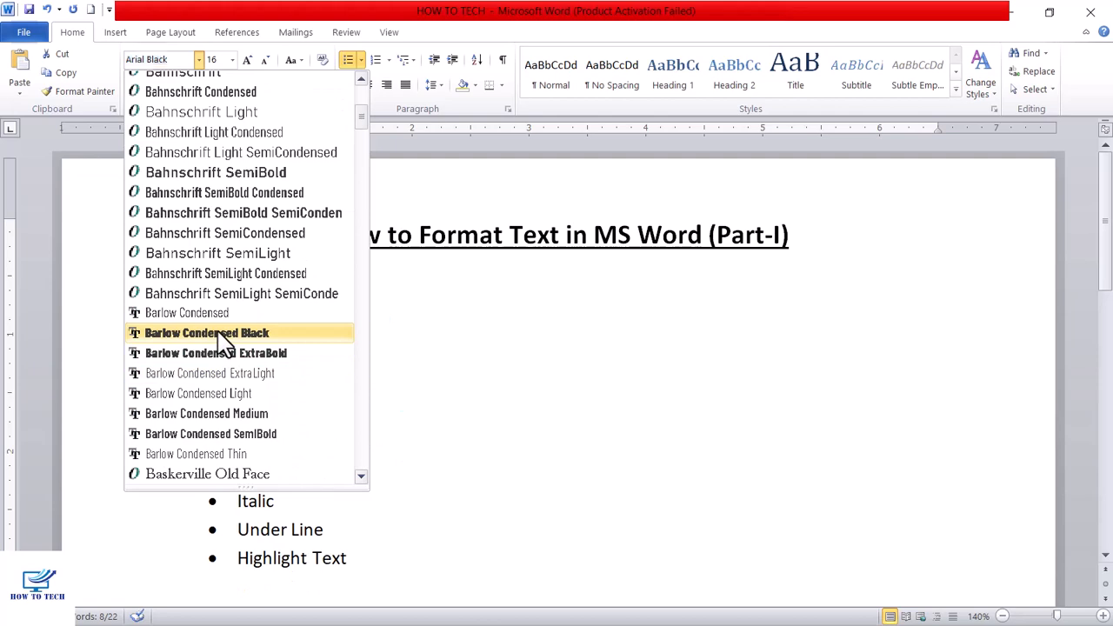
pyautogui.click(224, 333)
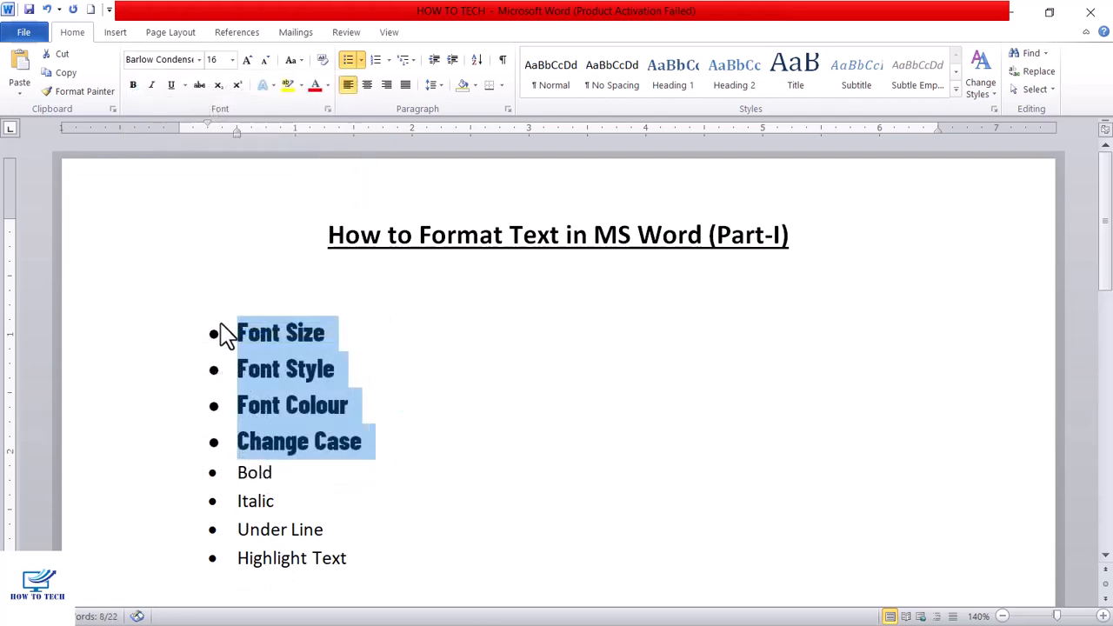
# - Set the font of the four selected bullet items to Times New Roman
pyautogui.click(199, 60)
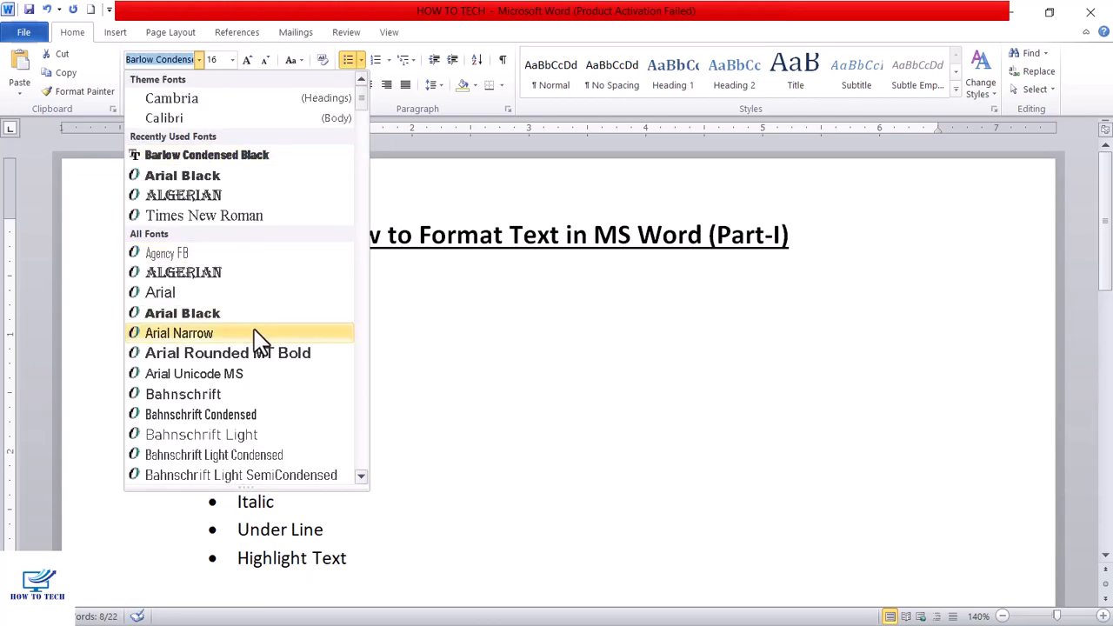
pyautogui.click(209, 215)
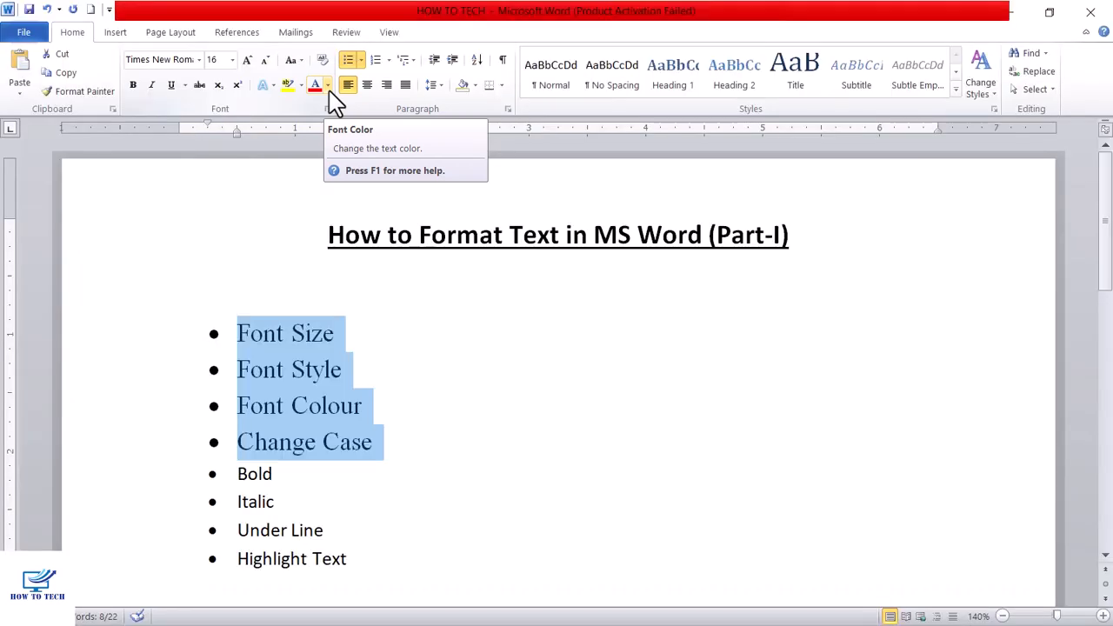
# - Colour the text of the four selected bullet items with the standard green and deselect them
pyautogui.click(328, 89)
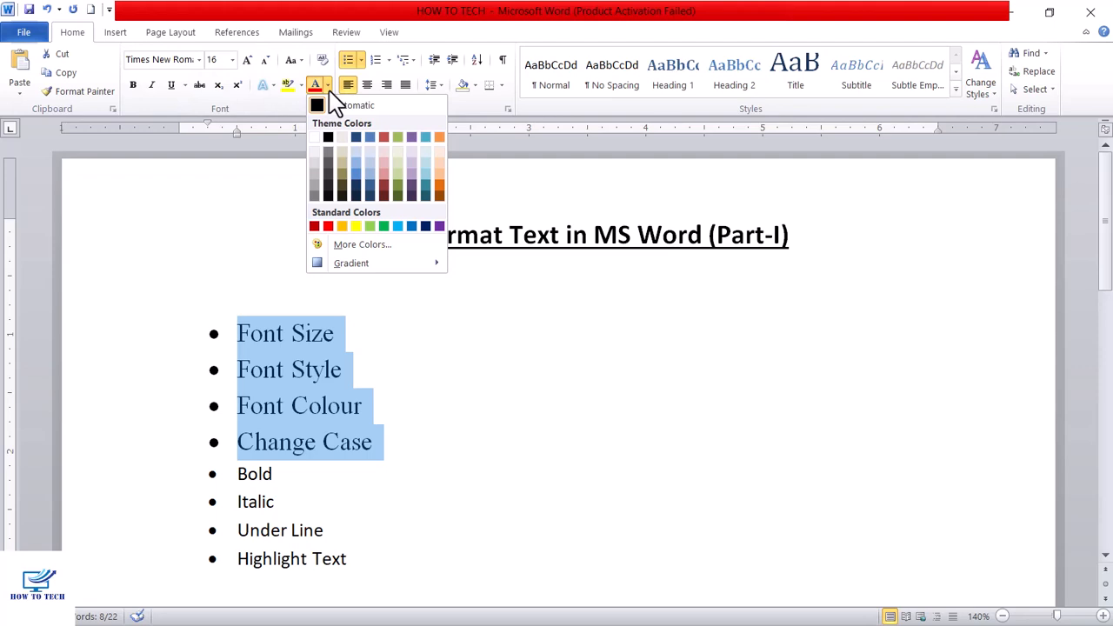
pyautogui.click(383, 227)
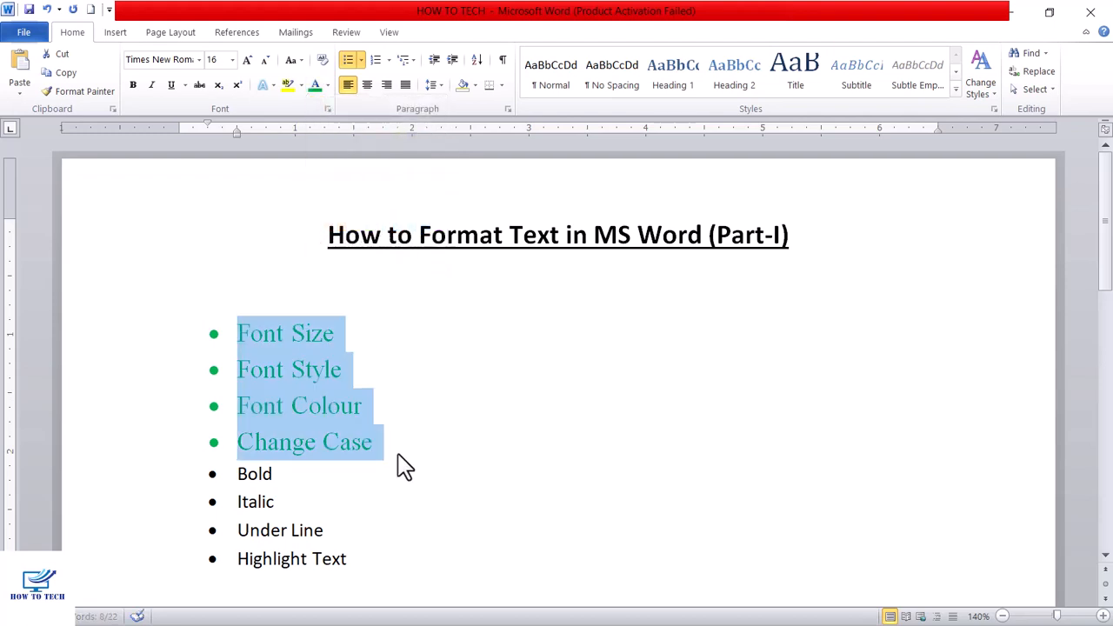
pyautogui.moveTo(428, 396)
pyautogui.mouseDown()
pyautogui.moveTo(423, 386)
pyautogui.moveTo(428, 396)
pyautogui.mouseUp()
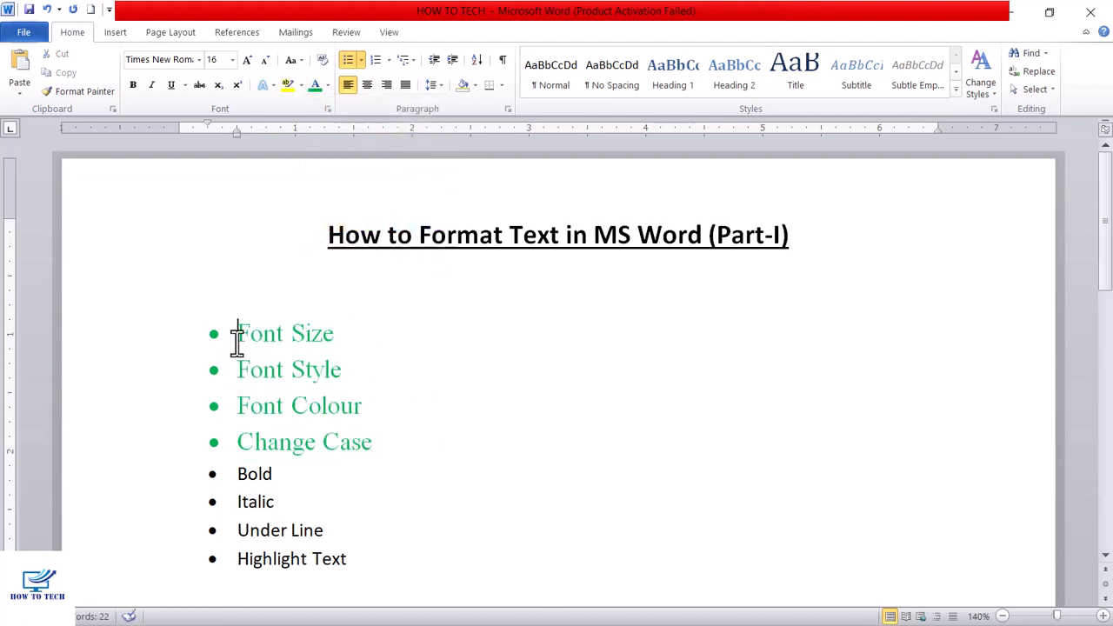
# - Change the font colour of the first four bullet items to the standard blue and deselect them
pyautogui.moveTo(236, 335); pyautogui.dragTo(383, 435)
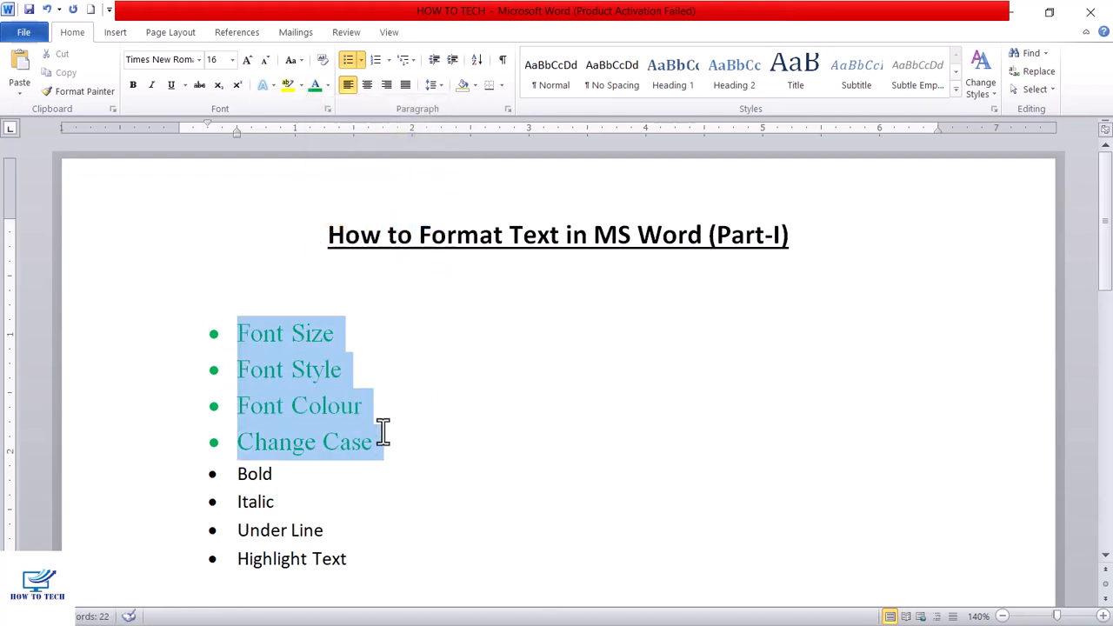
pyautogui.click(327, 85)
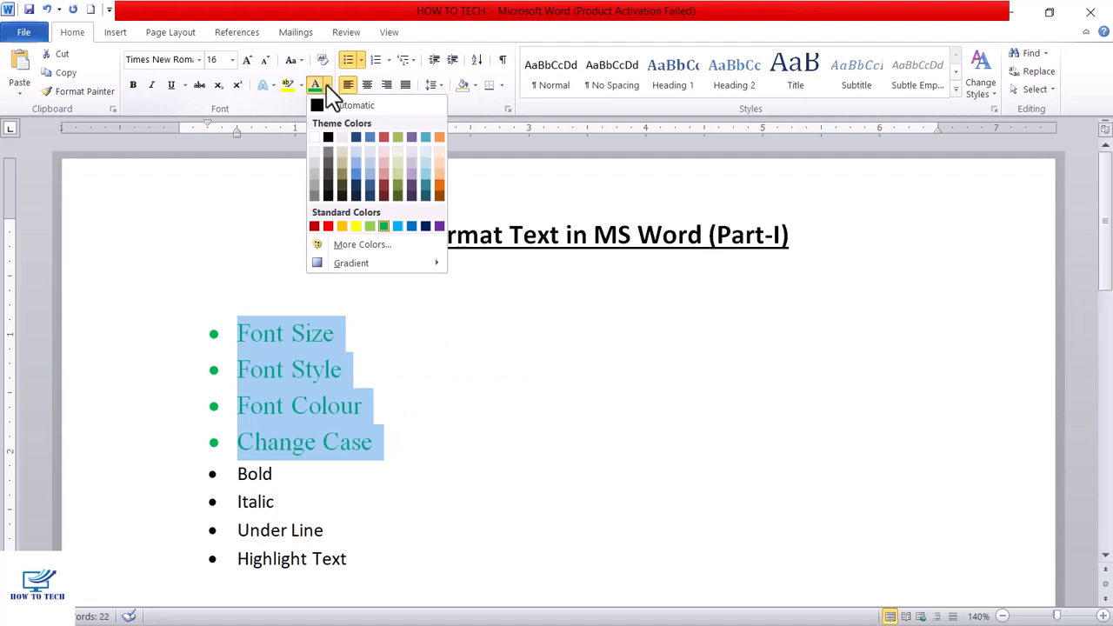
pyautogui.click(412, 226)
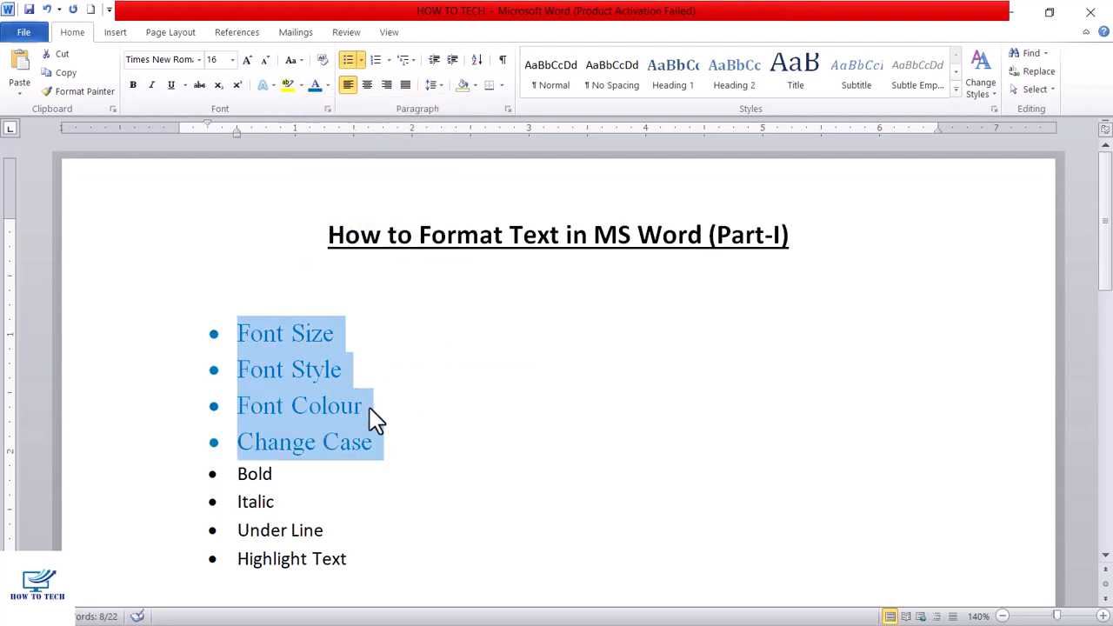
pyautogui.click(401, 391)
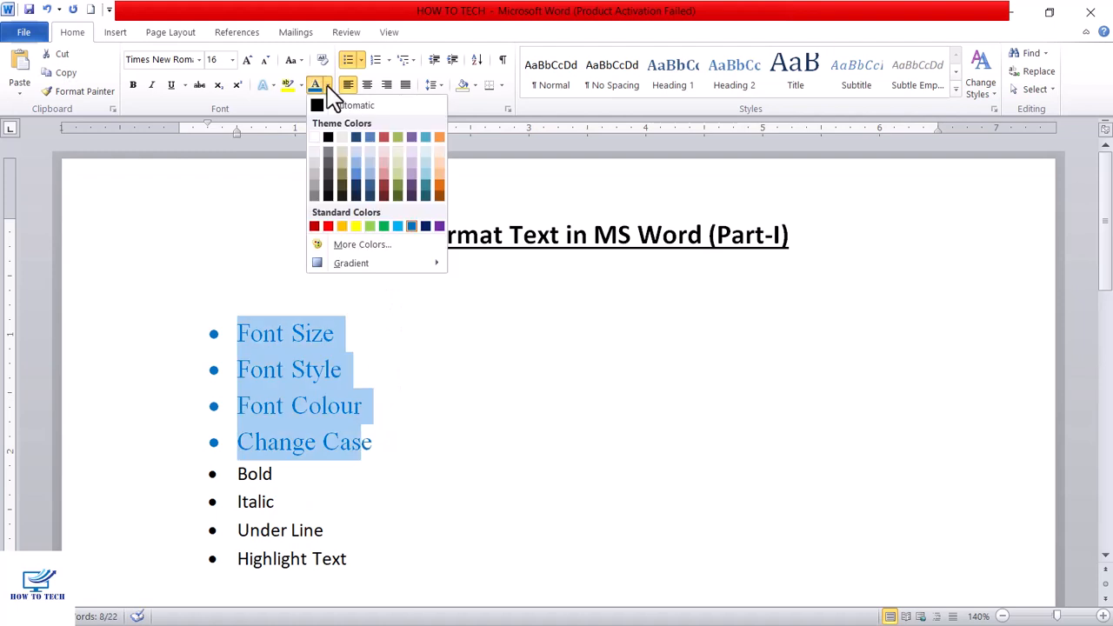
# - View the additional and custom font colour choices for the selected bullet items without applying a new colour
pyautogui.click(374, 245)
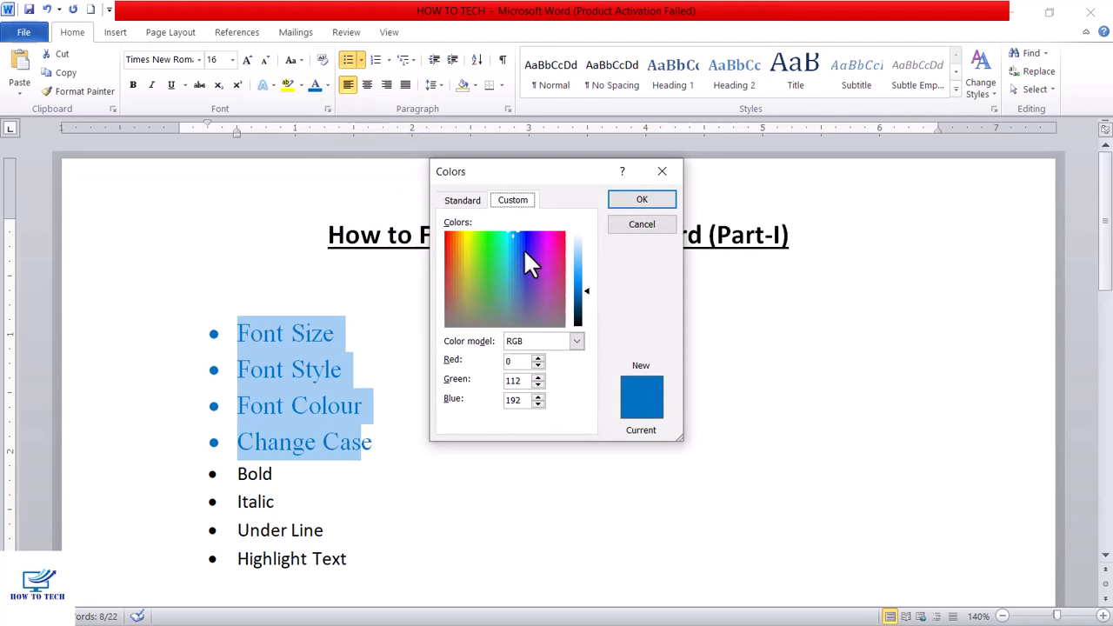
pyautogui.click(634, 225)
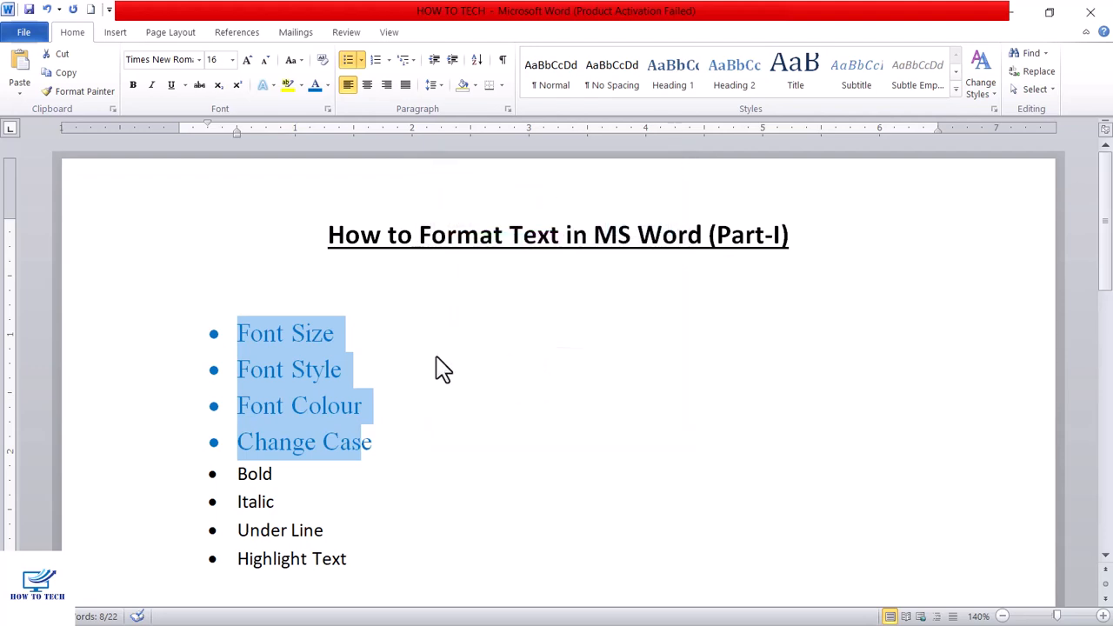
pyautogui.click(396, 381)
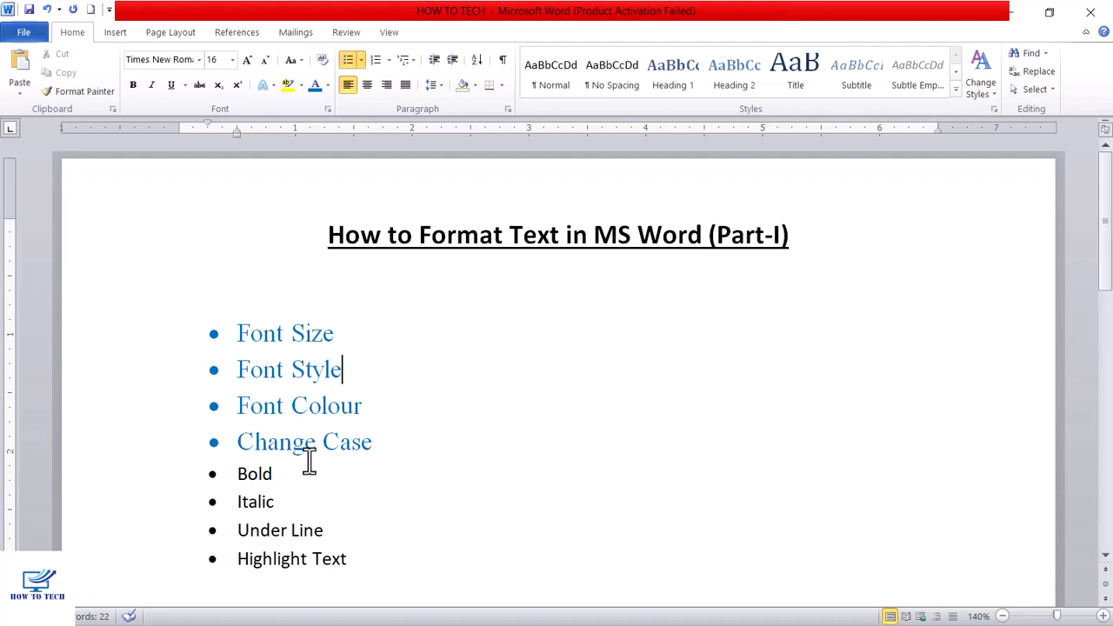
# - Change the case of the first four bullet items to Sentence case, followed by lowercase
pyautogui.moveTo(237, 335); pyautogui.dragTo(372, 442)
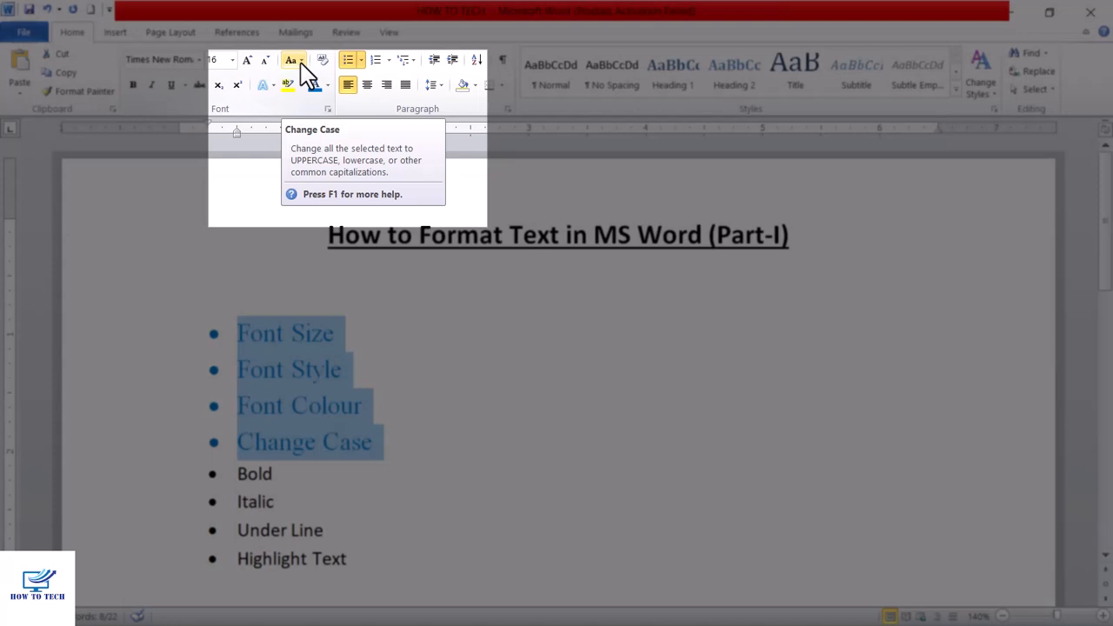
pyautogui.click(298, 61)
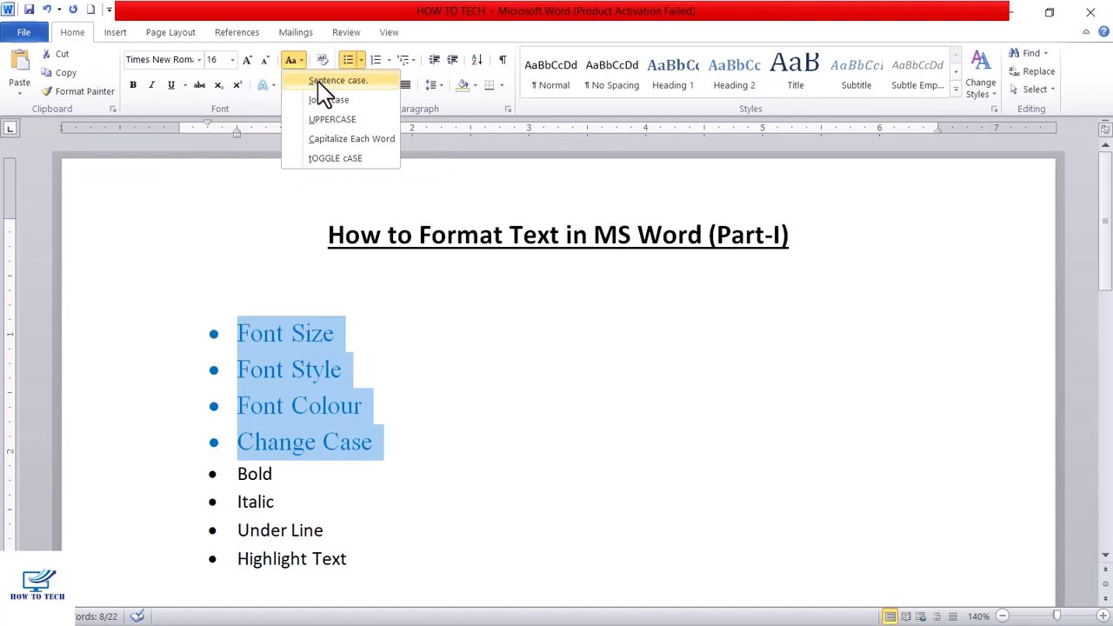
pyautogui.click(320, 81)
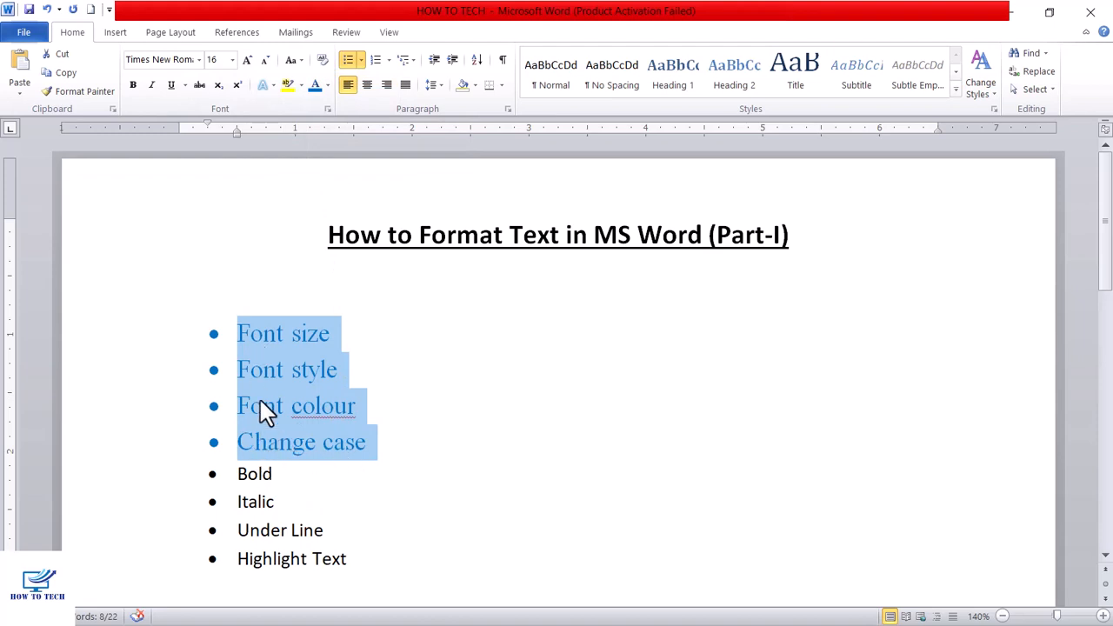
pyautogui.click(293, 60)
pyautogui.click(326, 100)
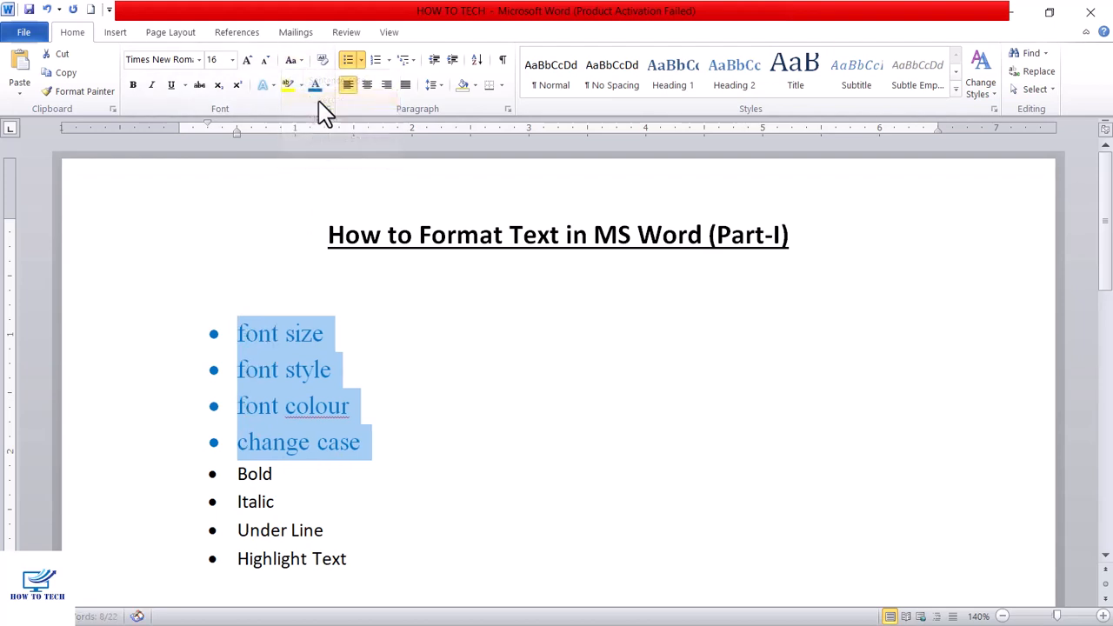
# - Change the case of the first four bullet items to UPPERCASE, followed by Capitalize Each Word, and deselect them
pyautogui.click(359, 348)
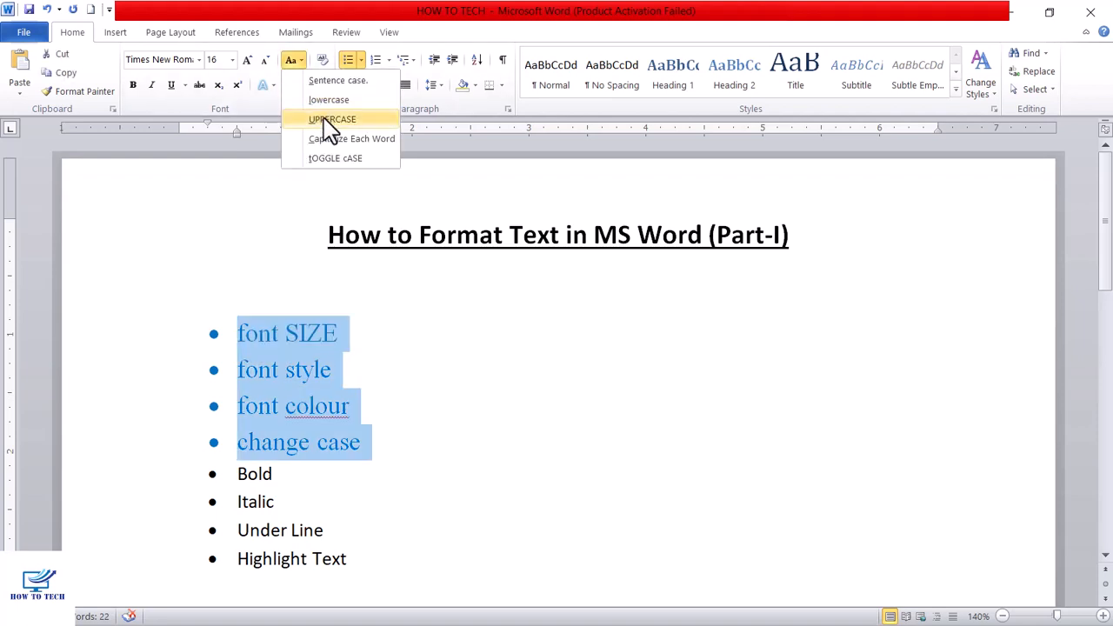
pyautogui.click(325, 119)
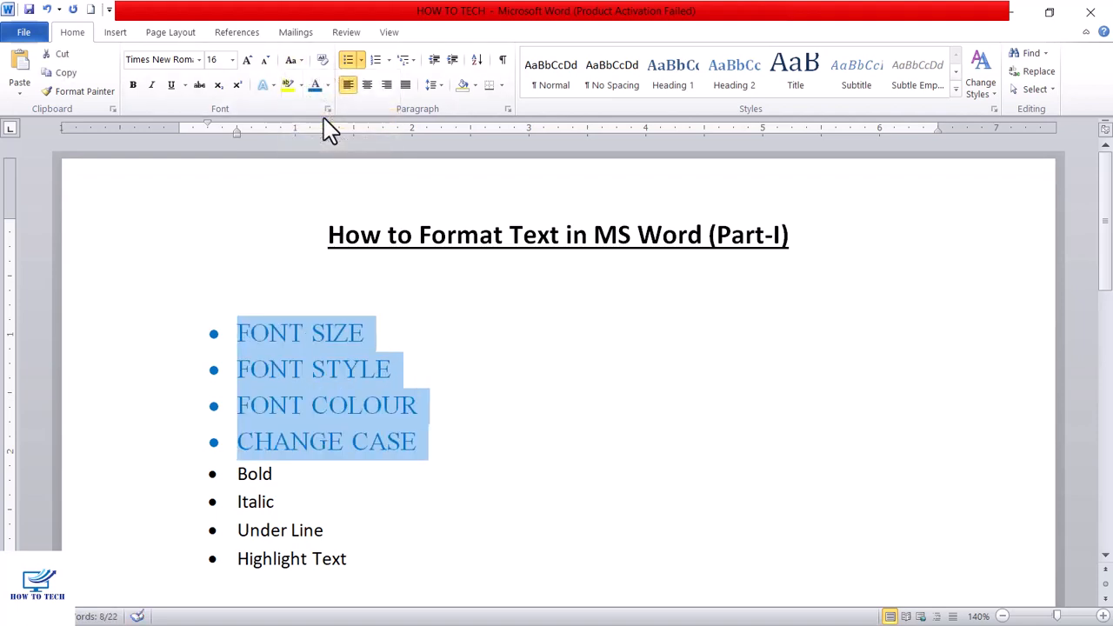
pyautogui.click(302, 62)
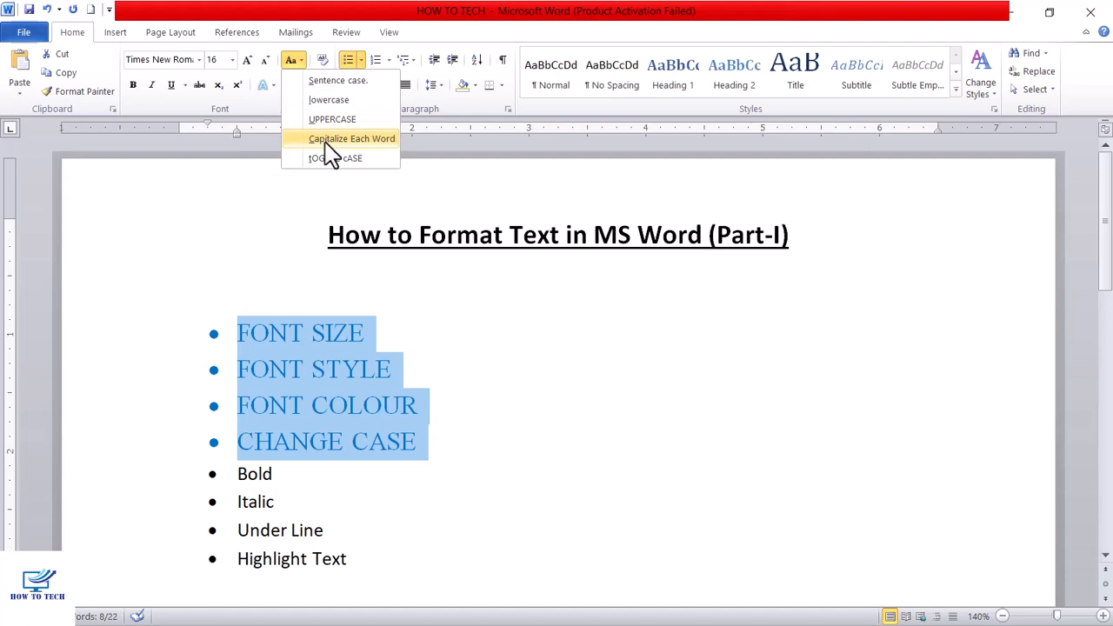
pyautogui.click(330, 141)
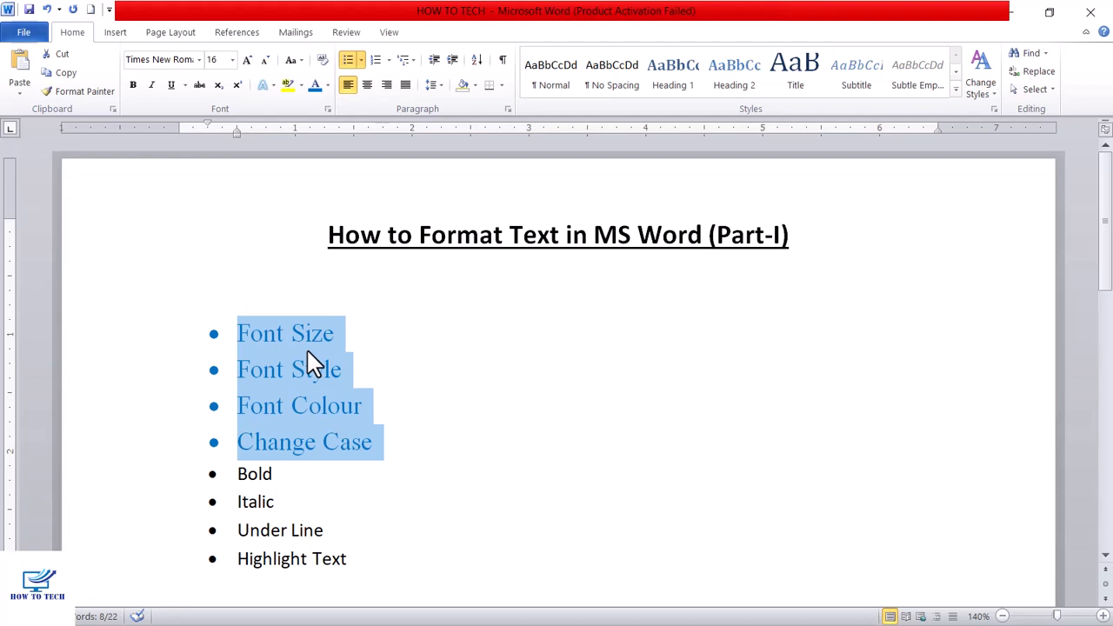
pyautogui.click(393, 380)
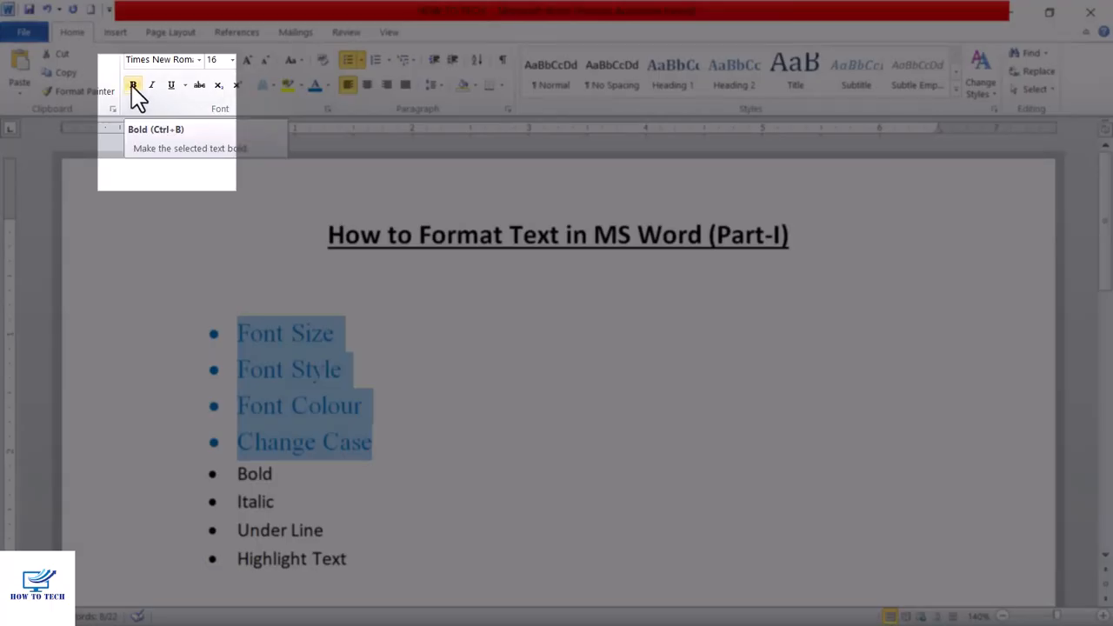
# - Make the first four bullet items bold, italic and underlined, and deselect them
pyautogui.click(133, 86)
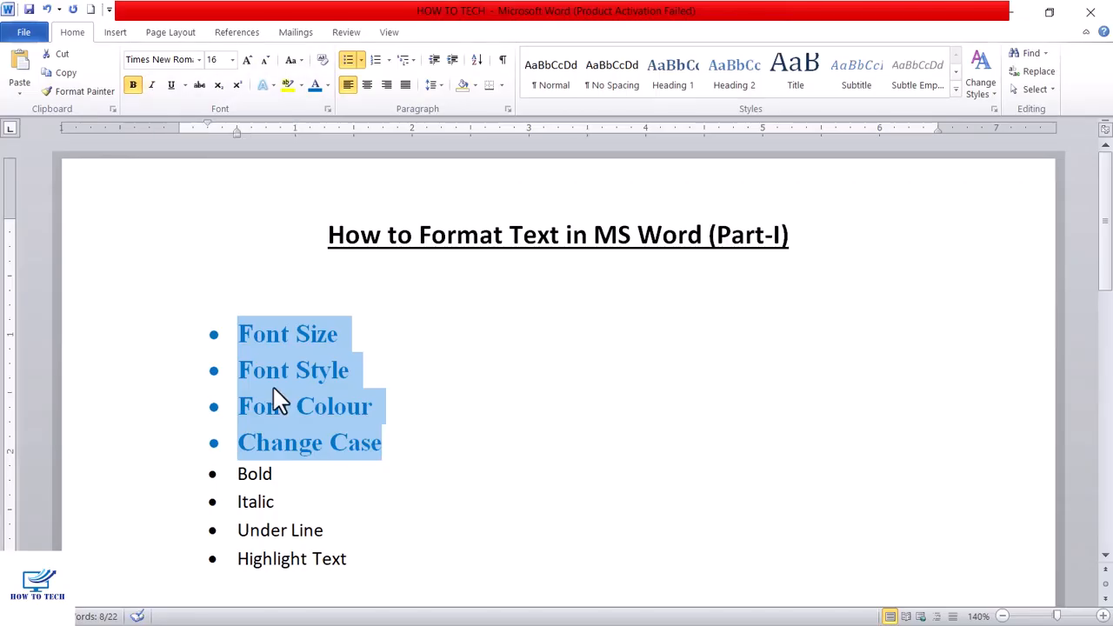
pyautogui.click(152, 85)
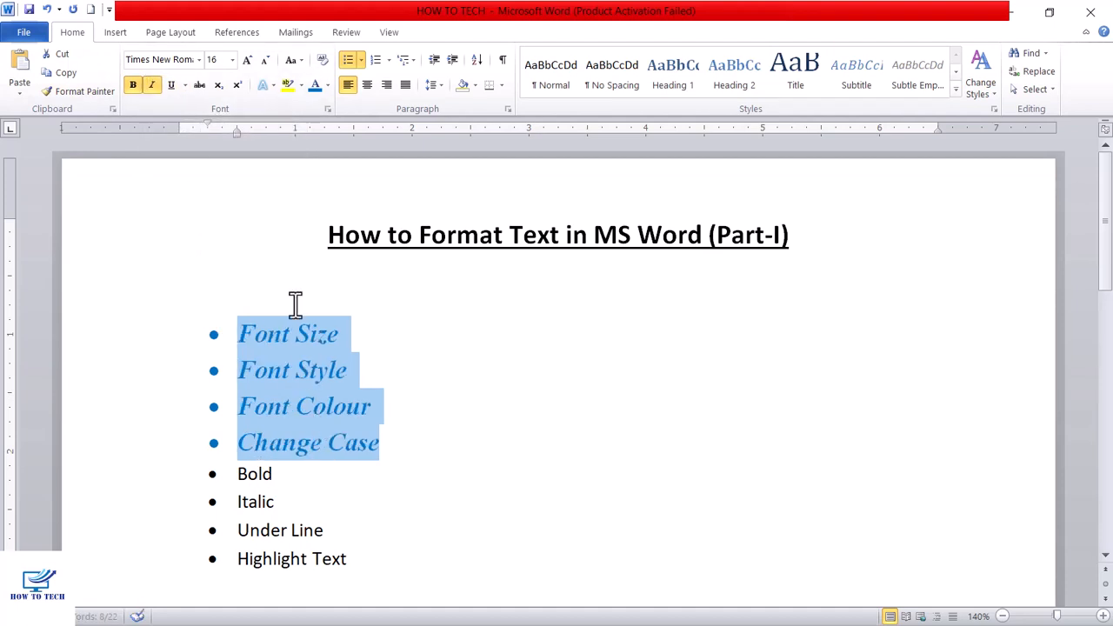
pyautogui.click(172, 85)
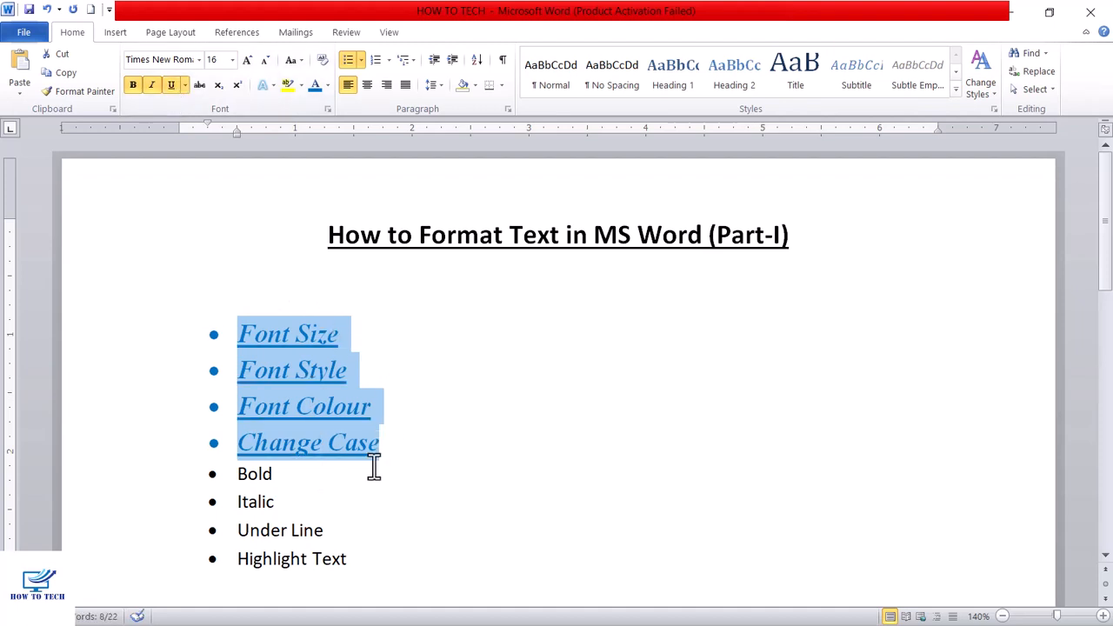
pyautogui.click(378, 499)
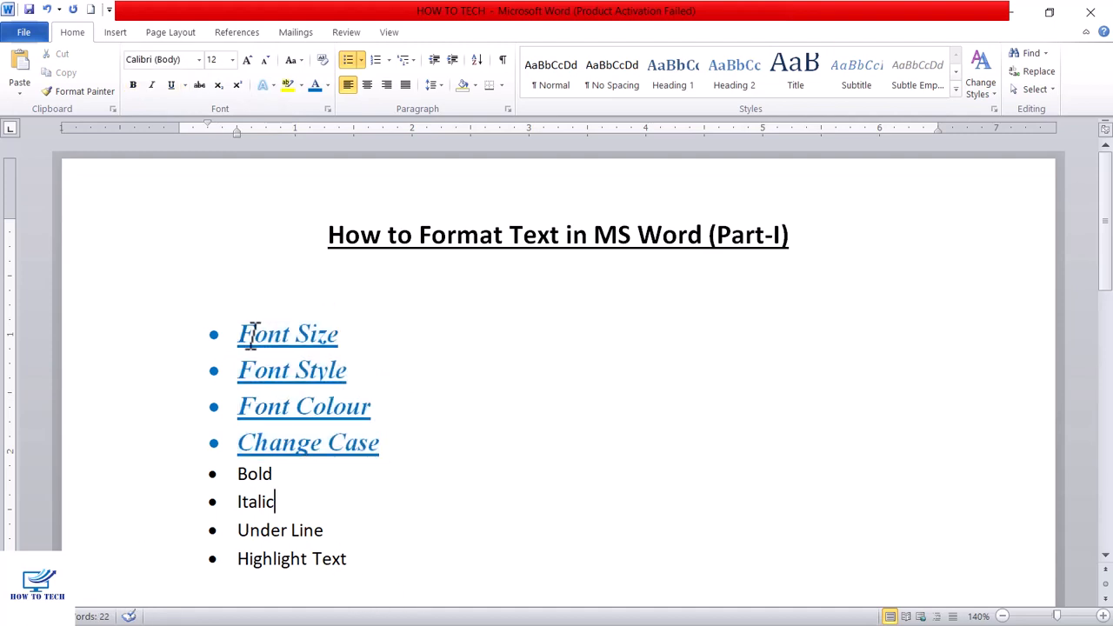
# - Highlight the text of the first four bullet items, Font Size to Change Case, in yellow and deselect them
pyautogui.moveTo(237, 332); pyautogui.dragTo(383, 452)
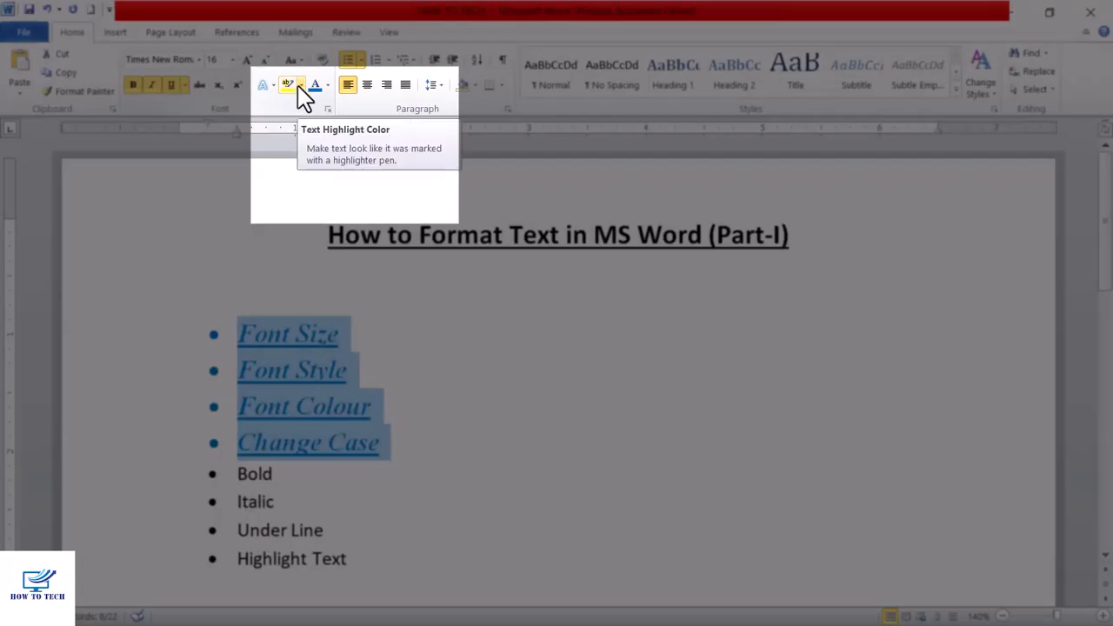
pyautogui.click(300, 86)
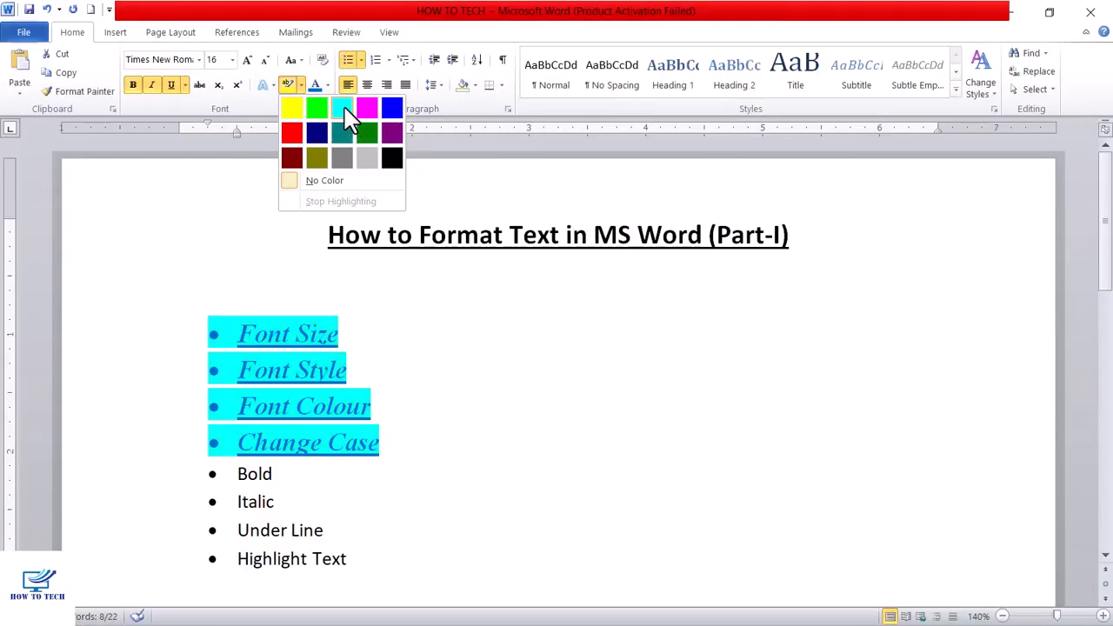
pyautogui.click(295, 112)
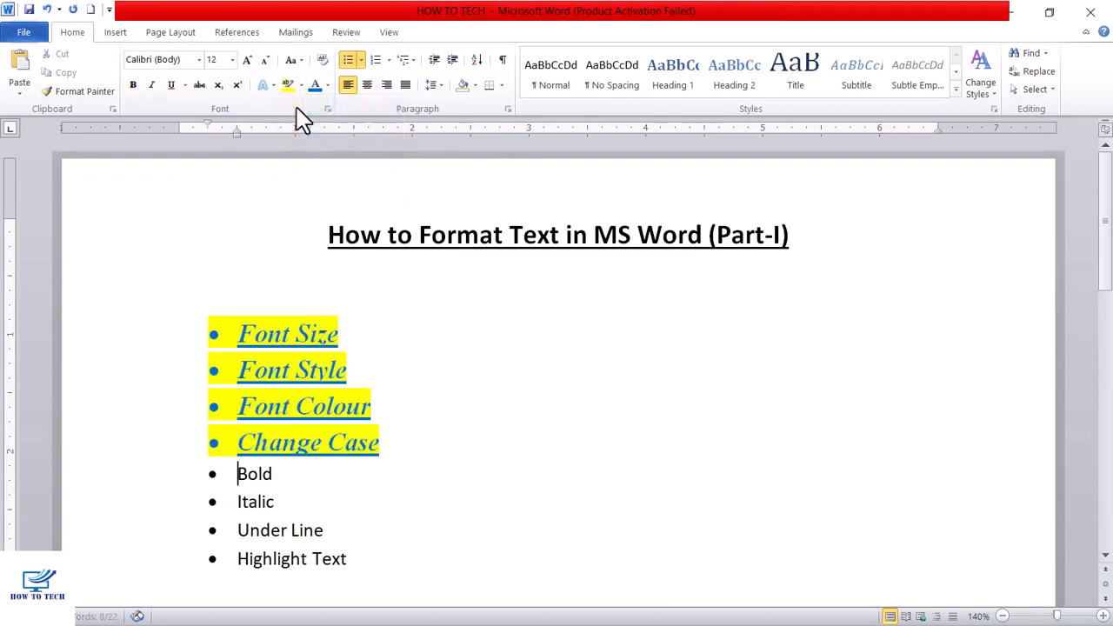
pyautogui.click(392, 368)
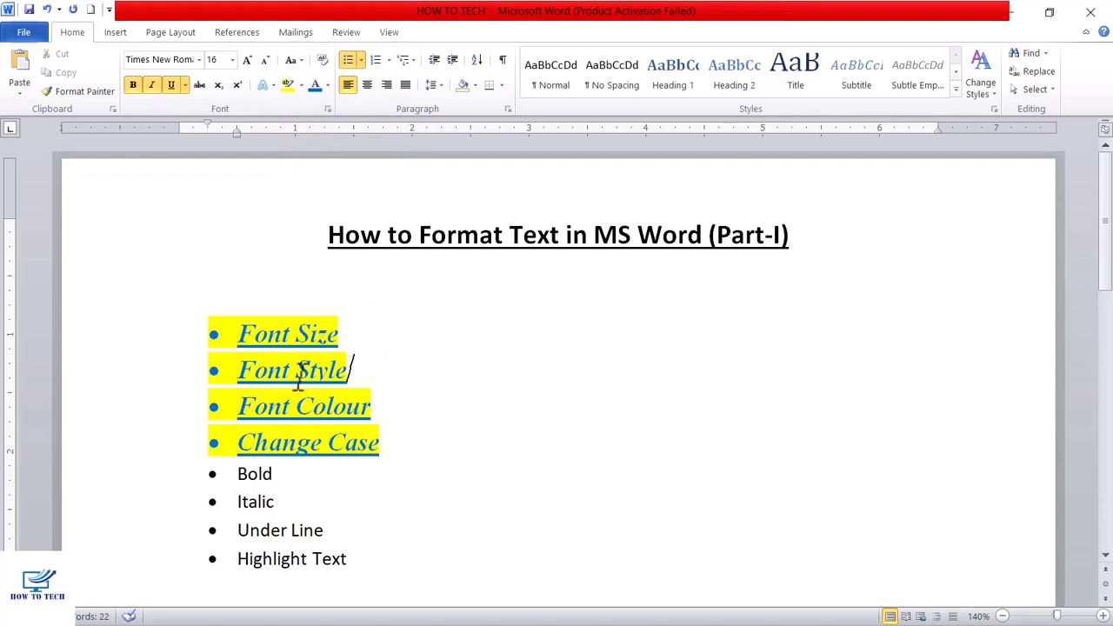